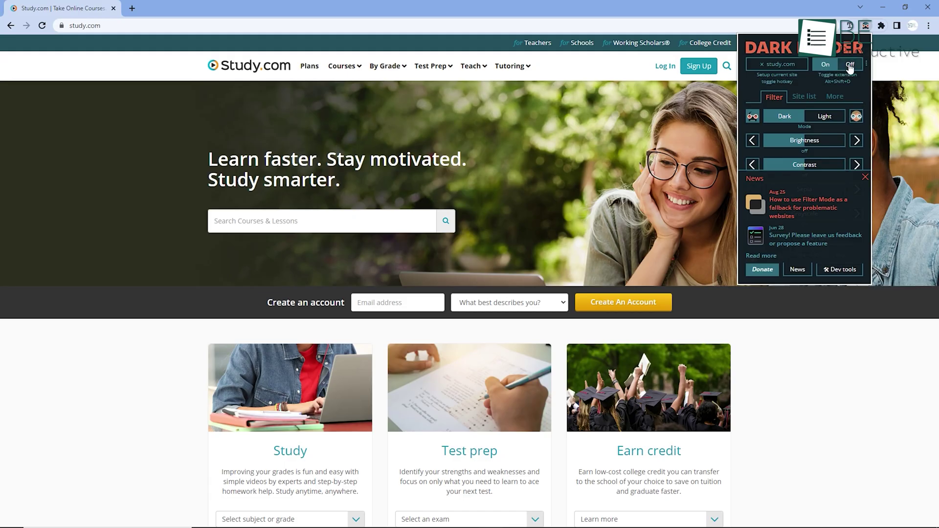
Turn on Dark Reader for study.com and show Similarweb's traffic summary on Amazon
{"action": "left_click", "coordinate": [772, 69]}
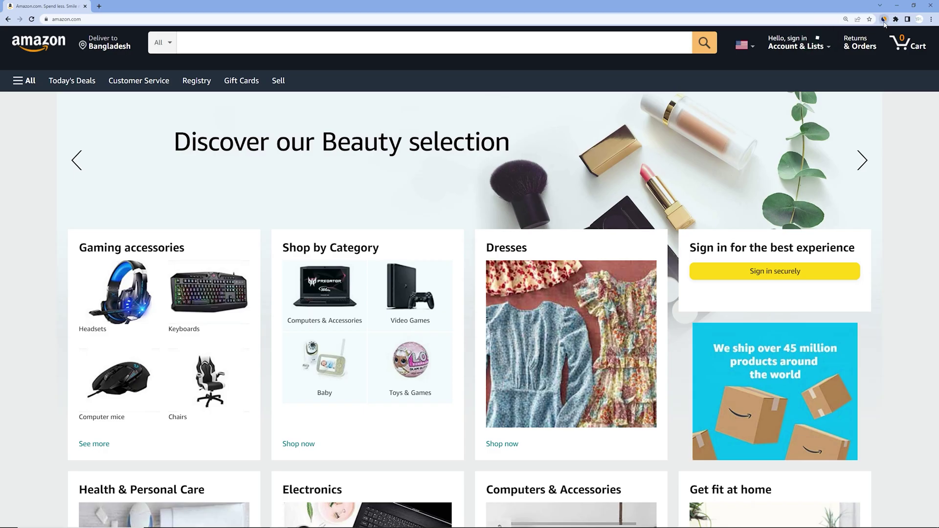
{"action": "left_click", "coordinate": [884, 20]}
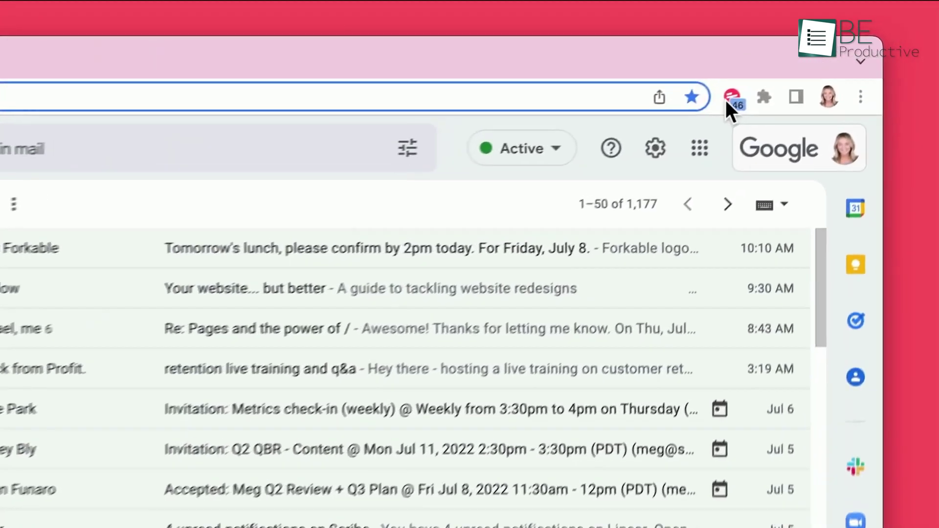
Start a Scribe capture, then switch on Gmail's vacation responder with last day July 15, 2022
{"action": "left_click", "coordinate": [724, 101]}
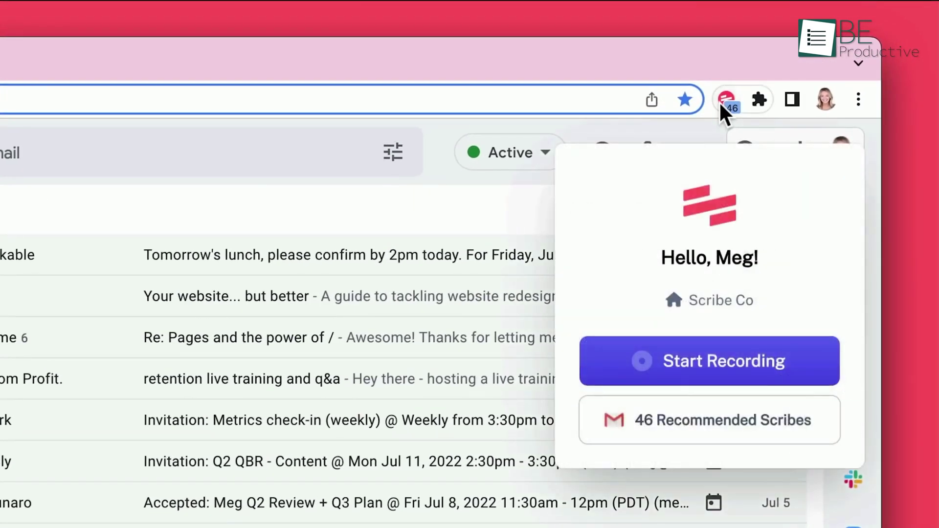
{"action": "left_click", "coordinate": [712, 364]}
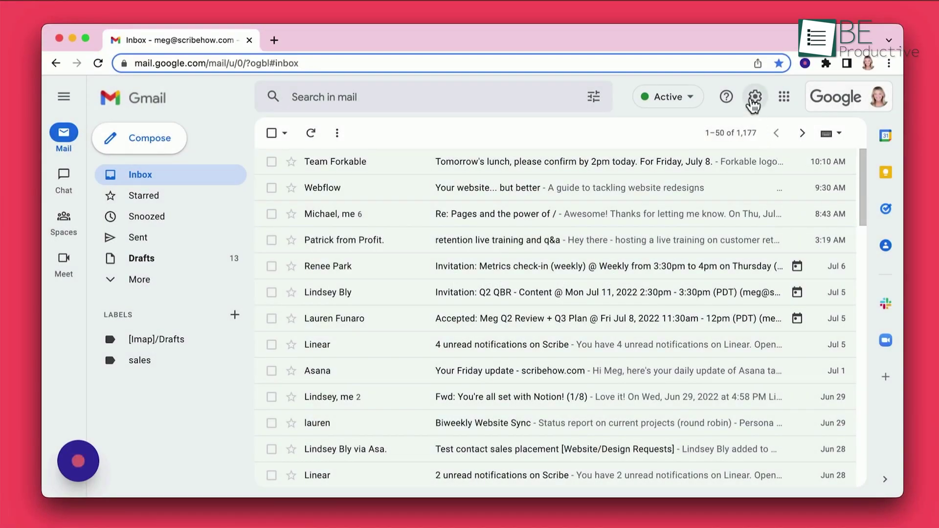
{"action": "left_click", "coordinate": [755, 101]}
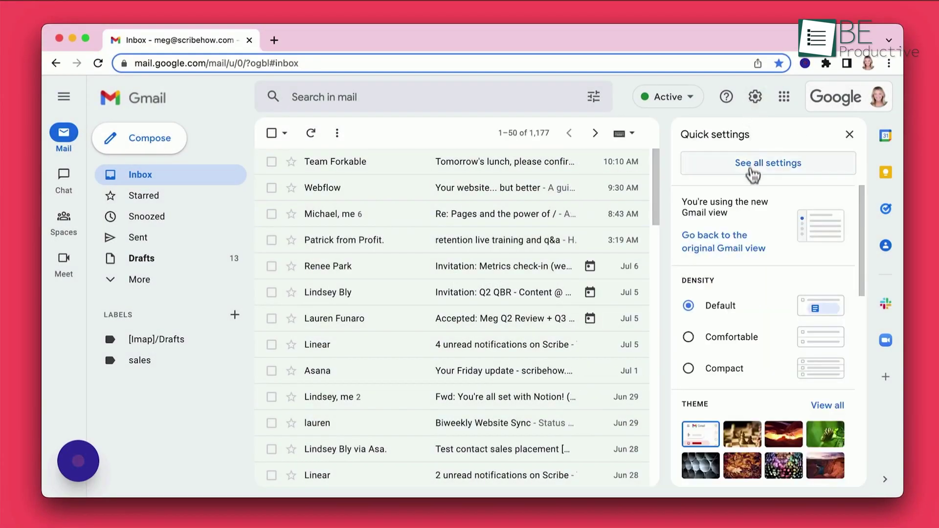
{"action": "left_click", "coordinate": [747, 163]}
{"action": "scroll", "coordinate": [733, 231], "scroll_direction": "down", "scroll_amount": 20}
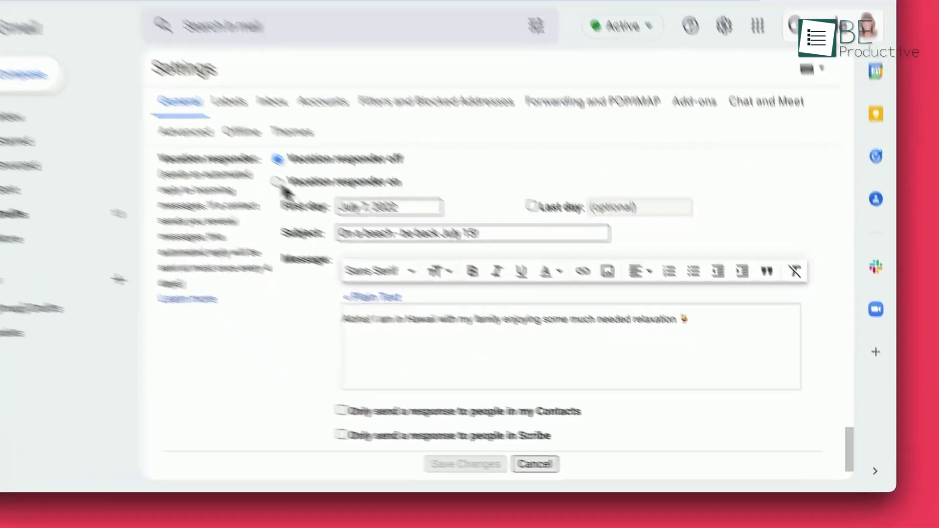
{"action": "left_click", "coordinate": [371, 230]}
{"action": "left_click", "coordinate": [576, 157]}
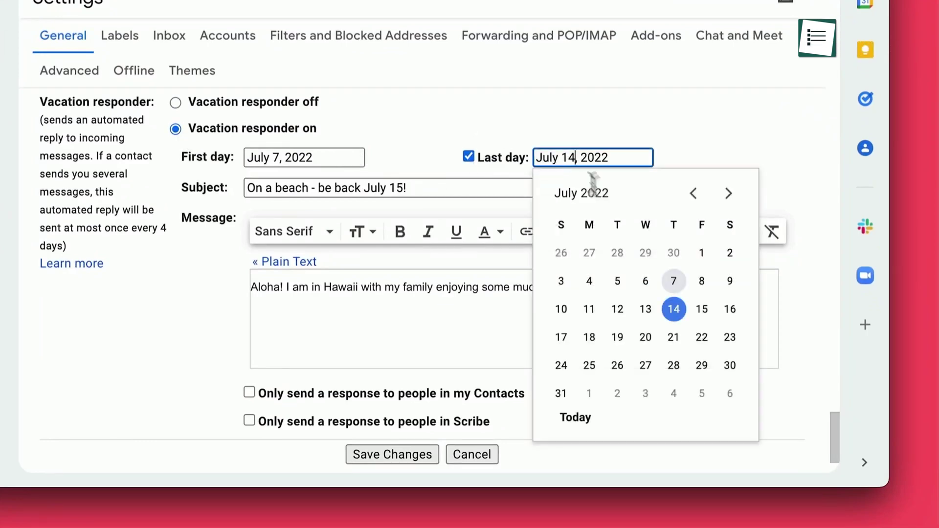
{"action": "left_click", "coordinate": [702, 309]}
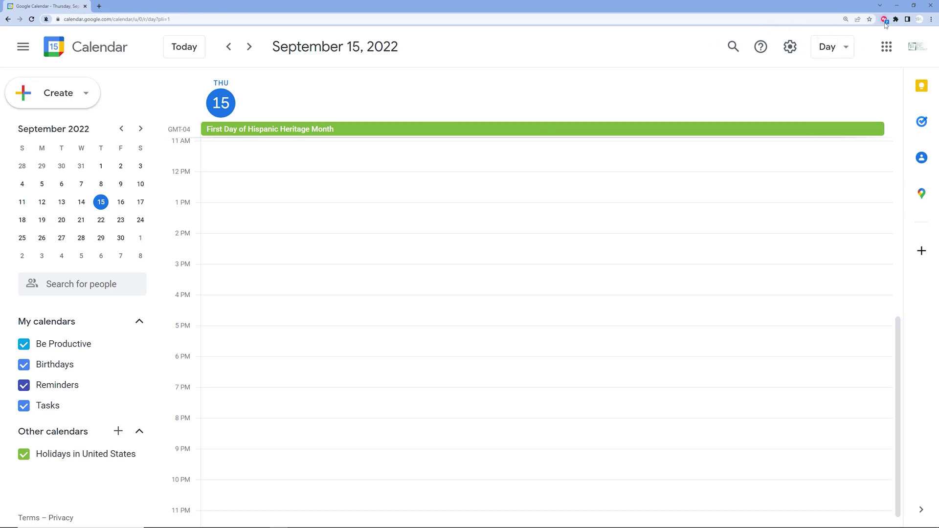
Start a new Scribe capture and create a calendar event starting at 6:00pm
{"action": "left_click", "coordinate": [884, 20]}
{"action": "left_click", "coordinate": [794, 177]}
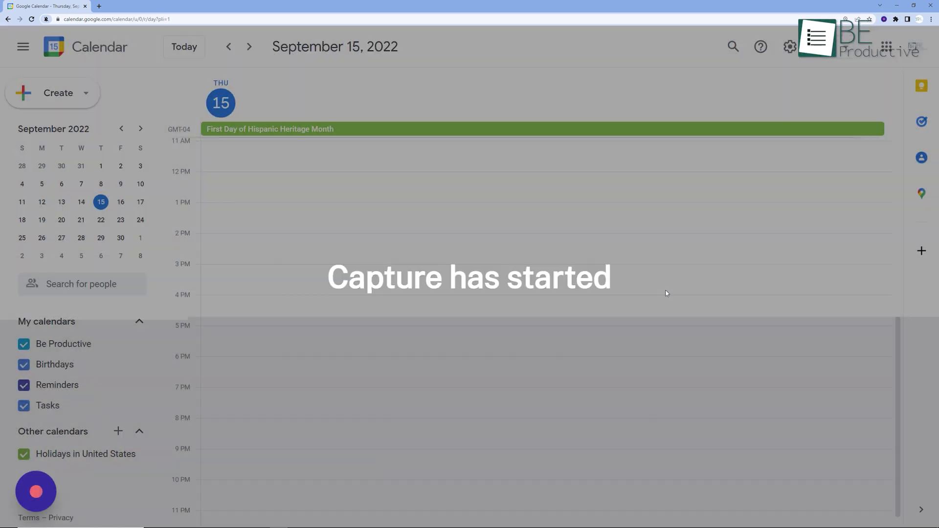
{"action": "key", "text": "c"}
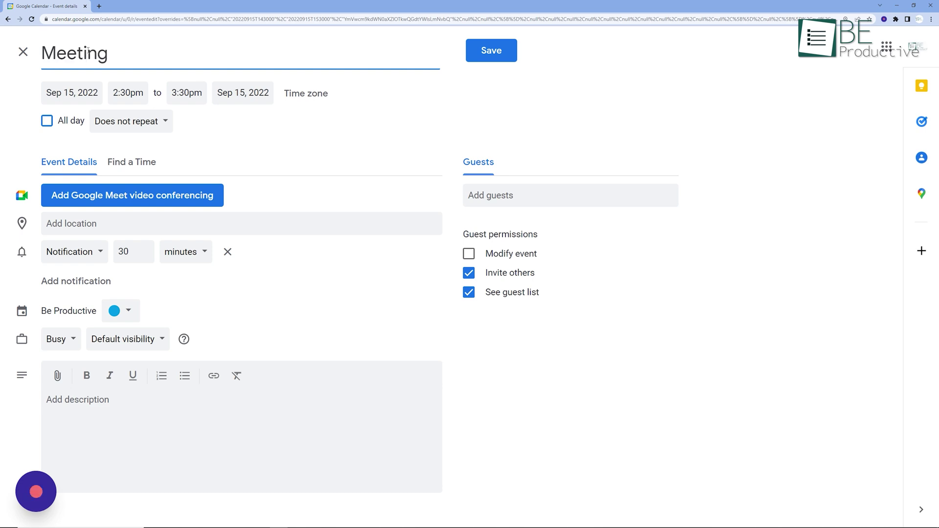
{"action": "left_click", "coordinate": [127, 93]}
{"action": "scroll", "coordinate": [161, 157], "scroll_direction": "down", "scroll_amount": 5}
{"action": "left_click", "coordinate": [146, 164]}
Make the meeting repeat weekly on Thursday in Tangerine, save it, and finish the Scribe recording
{"action": "left_click", "coordinate": [130, 121]}
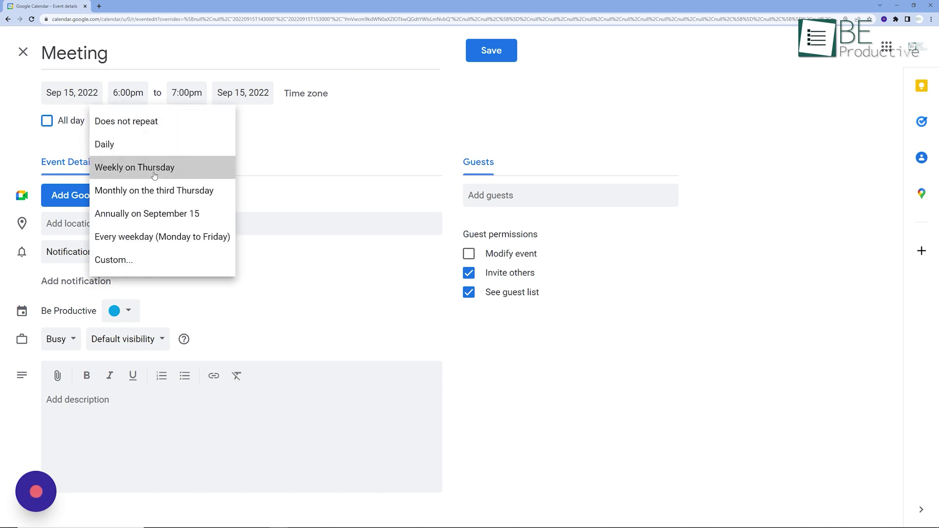
{"action": "left_click", "coordinate": [154, 168]}
{"action": "left_click", "coordinate": [120, 310]}
{"action": "left_click", "coordinate": [116, 325]}
{"action": "key", "text": "ctrl+s"}
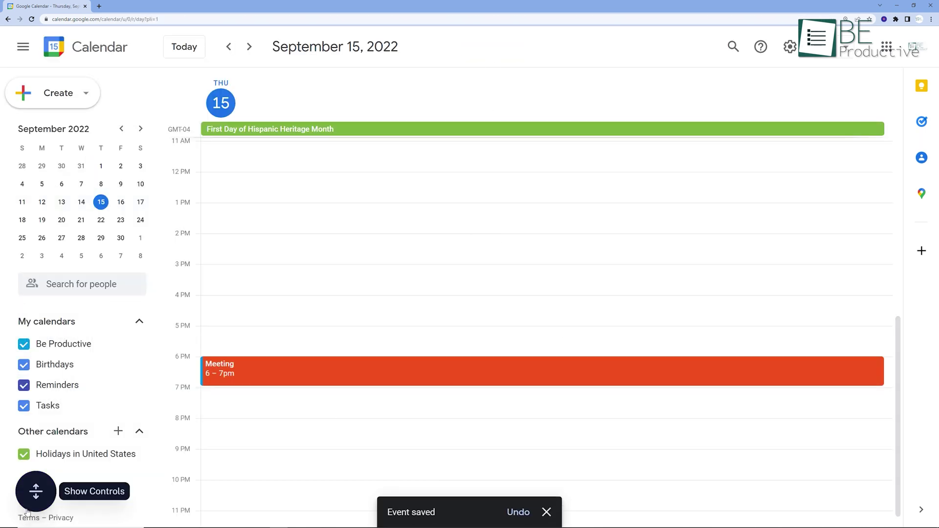
{"action": "left_click", "coordinate": [31, 499]}
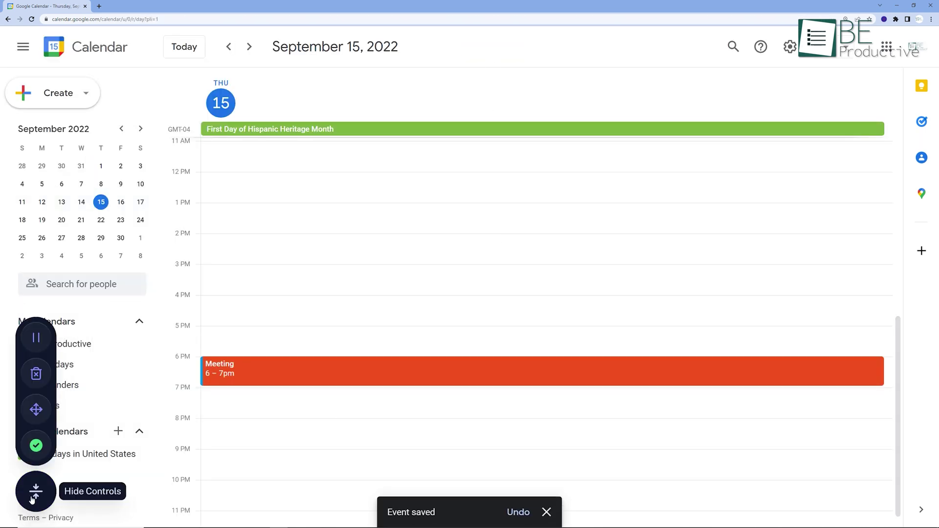
{"action": "left_click", "coordinate": [36, 447]}
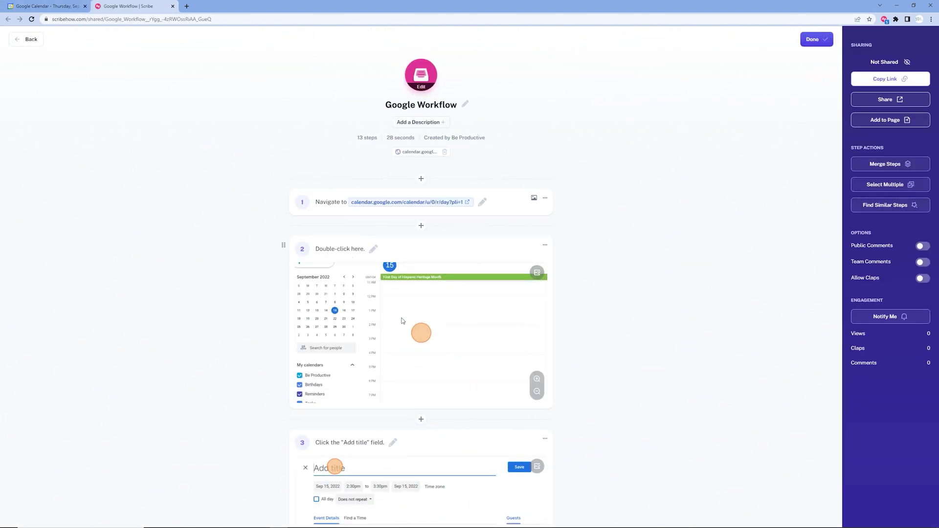
Review the Google Workflow guide's steps, mark it Done, and open its sharing settings
{"action": "scroll", "coordinate": [628, 361], "scroll_direction": "down", "scroll_amount": 7}
{"action": "scroll", "coordinate": [640, 273], "scroll_direction": "down", "scroll_amount": 7}
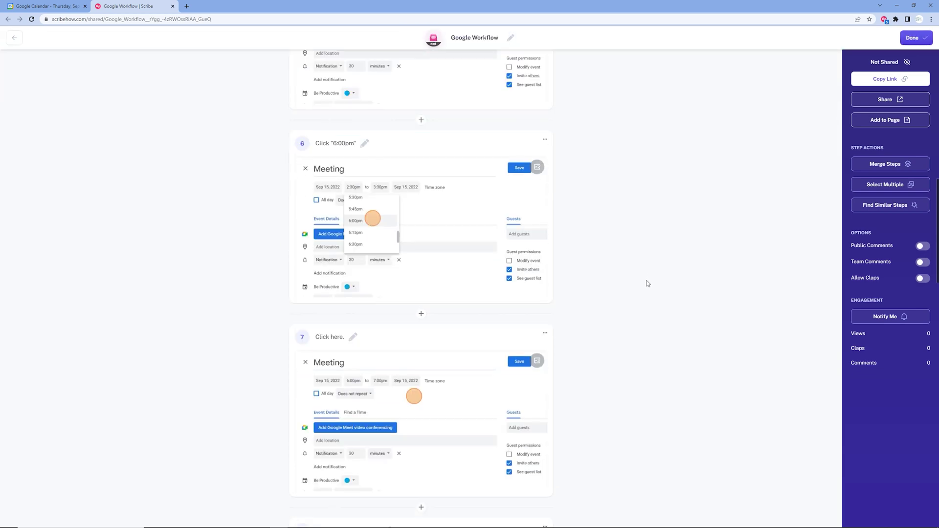
{"action": "scroll", "coordinate": [637, 330], "scroll_direction": "down", "scroll_amount": 18}
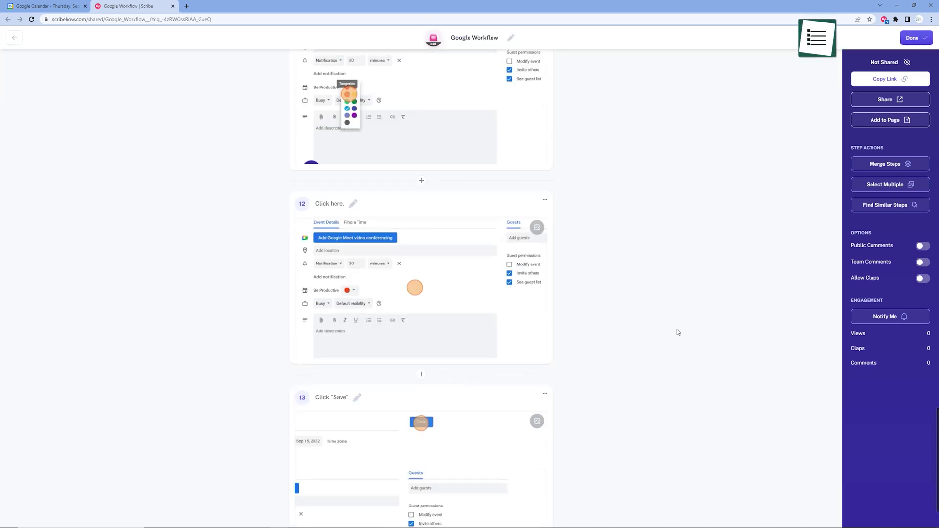
{"action": "key", "text": "Home"}
{"action": "left_click", "coordinate": [912, 38]}
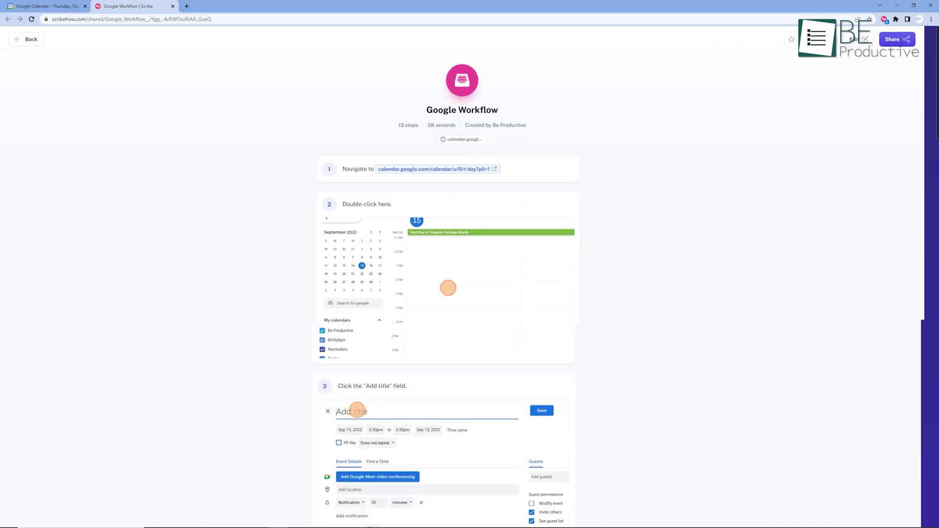
{"action": "left_click", "coordinate": [913, 40]}
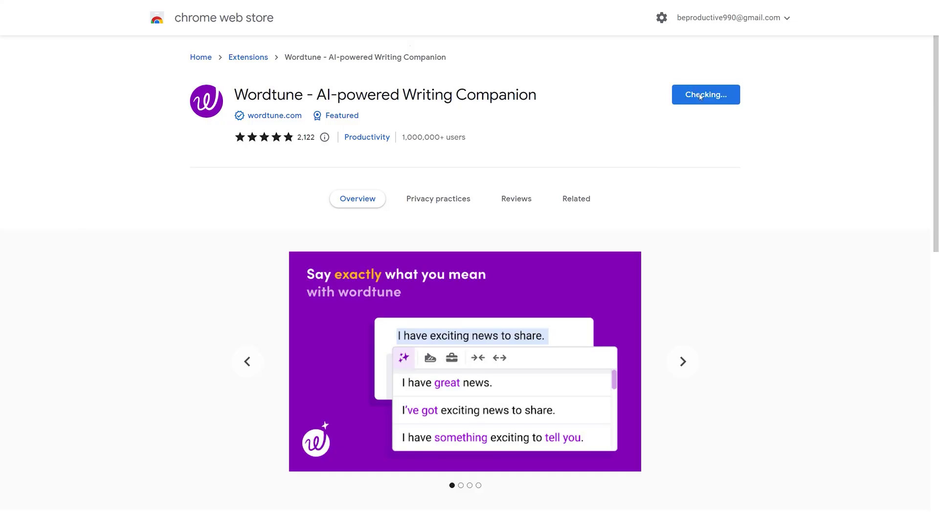
Confirm adding the Wordtune extension to Chrome
{"action": "left_click", "coordinate": [488, 61]}
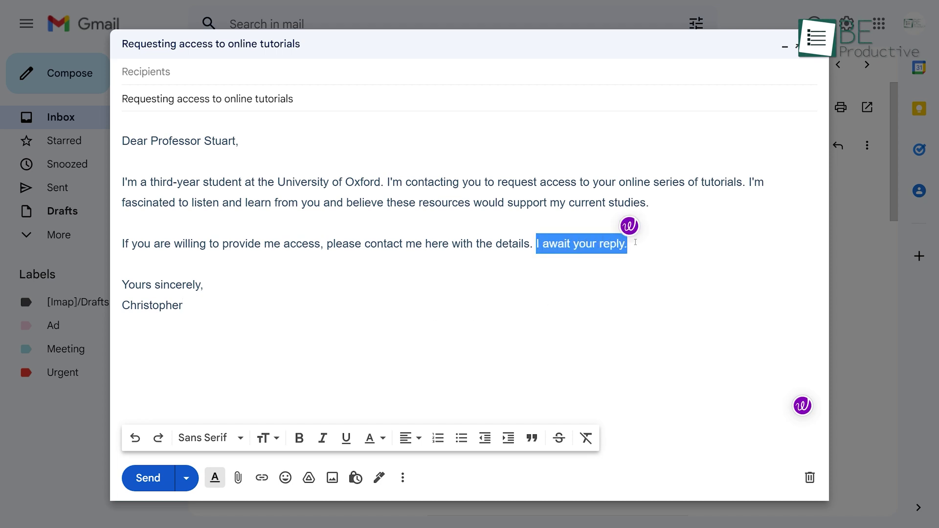
Use Wordtune to rewrite "I await your reply." as "I look forward to hearing back from you."
{"action": "left_click", "coordinate": [629, 230]}
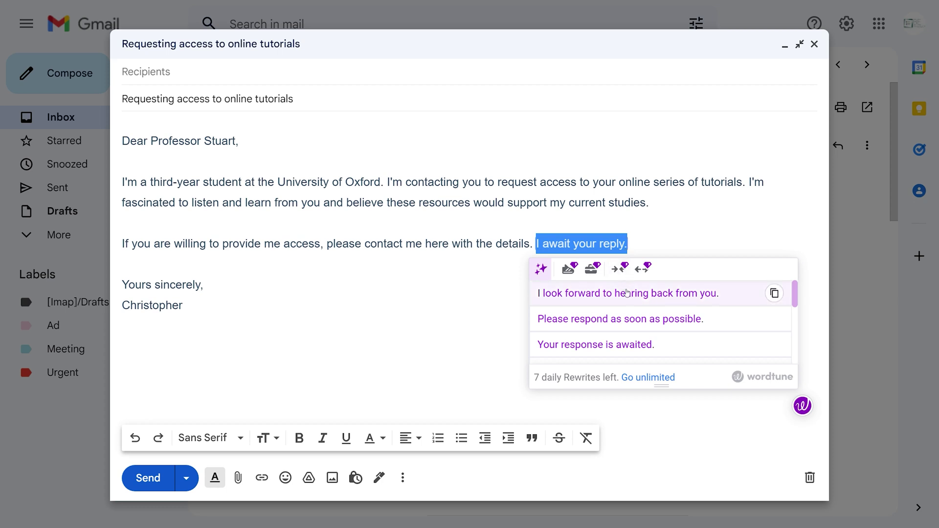
{"action": "left_click", "coordinate": [644, 295]}
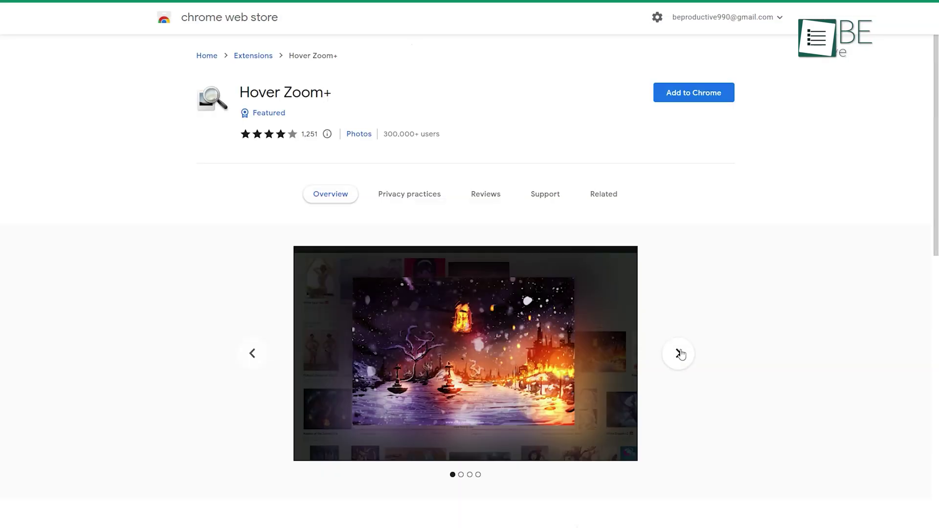
Browse the Hover Zoom+ preview images and install the extension
{"action": "left_click", "coordinate": [680, 353]}
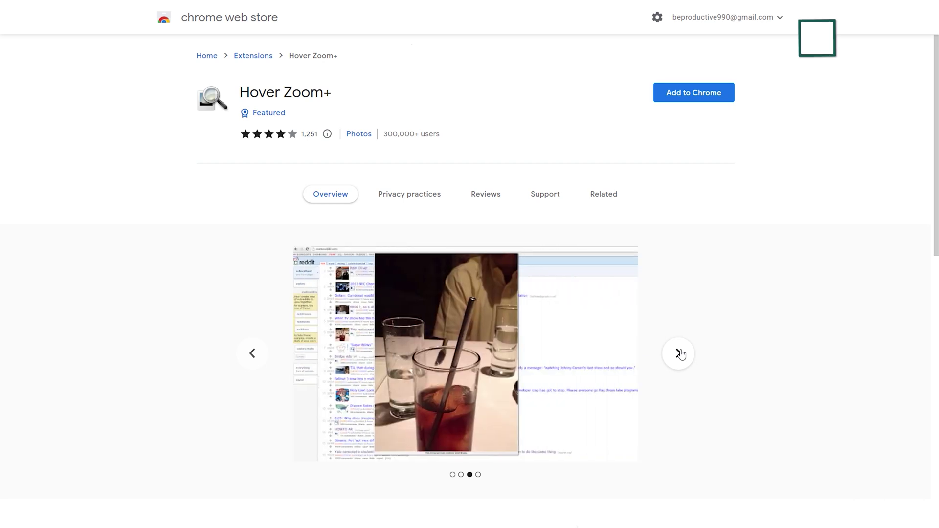
{"action": "left_click", "coordinate": [679, 353]}
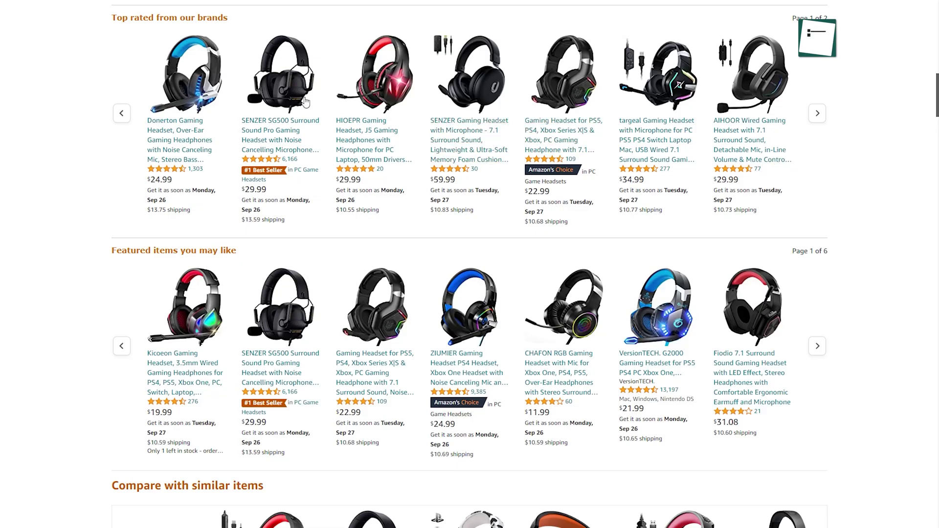
{"action": "mouse_move", "coordinate": [209, 83]}
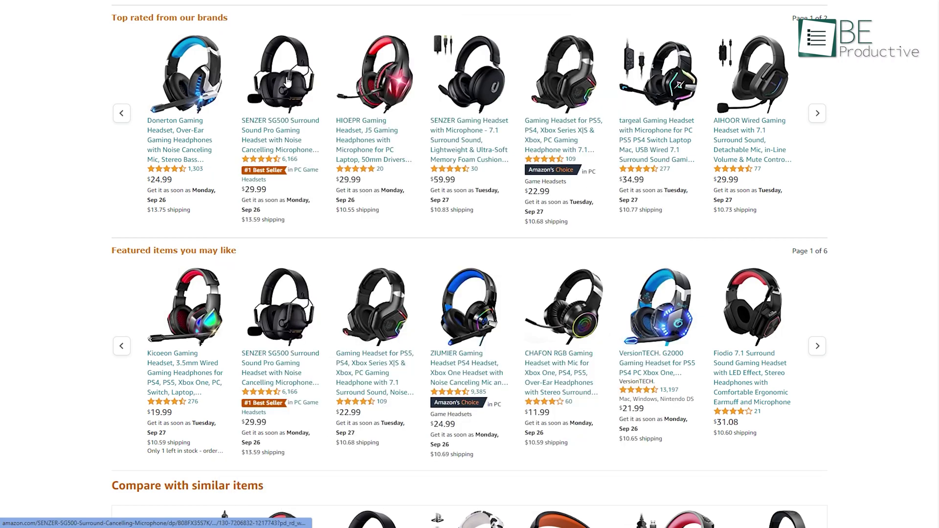
{"action": "mouse_move", "coordinate": [288, 82]}
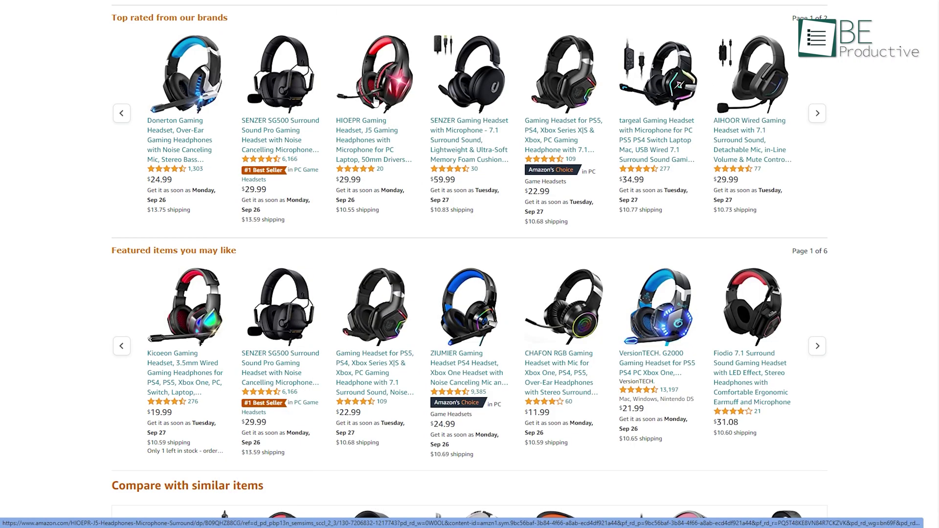
{"action": "mouse_move", "coordinate": [375, 101]}
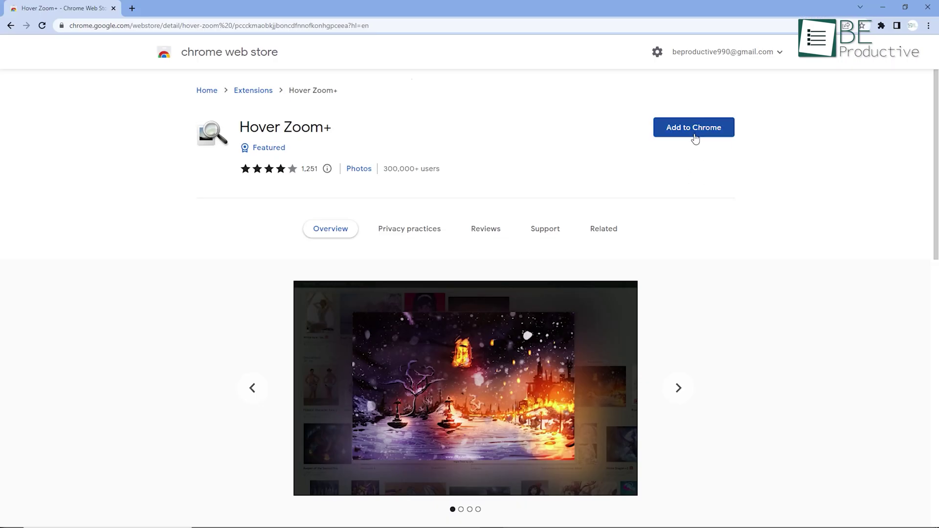
{"action": "left_click", "coordinate": [692, 130]}
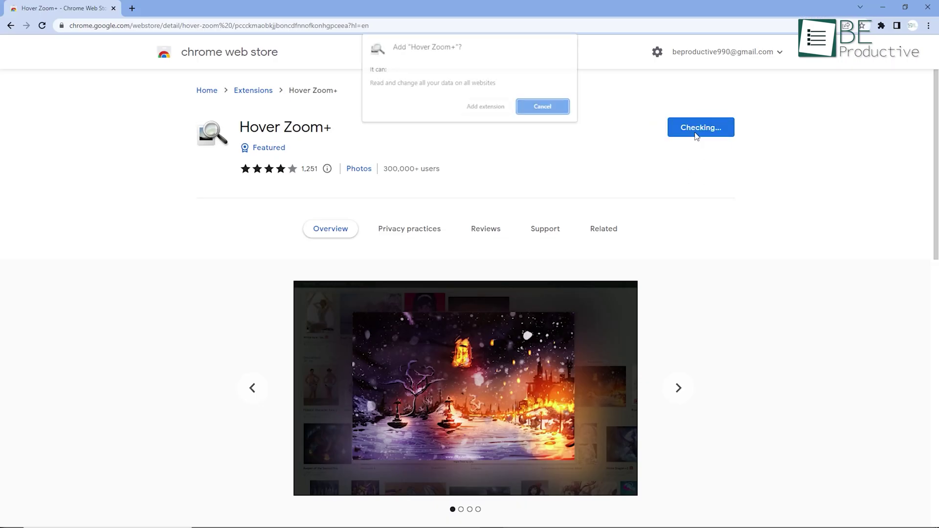
{"action": "left_click", "coordinate": [499, 108]}
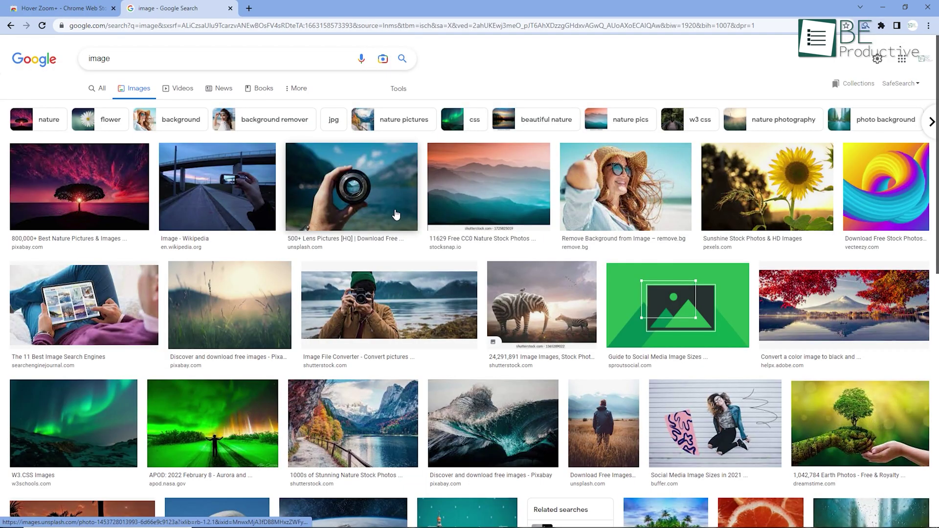
Show enlarged Amazon product previews, including the PowerA wired controller
{"action": "mouse_move", "coordinate": [391, 213]}
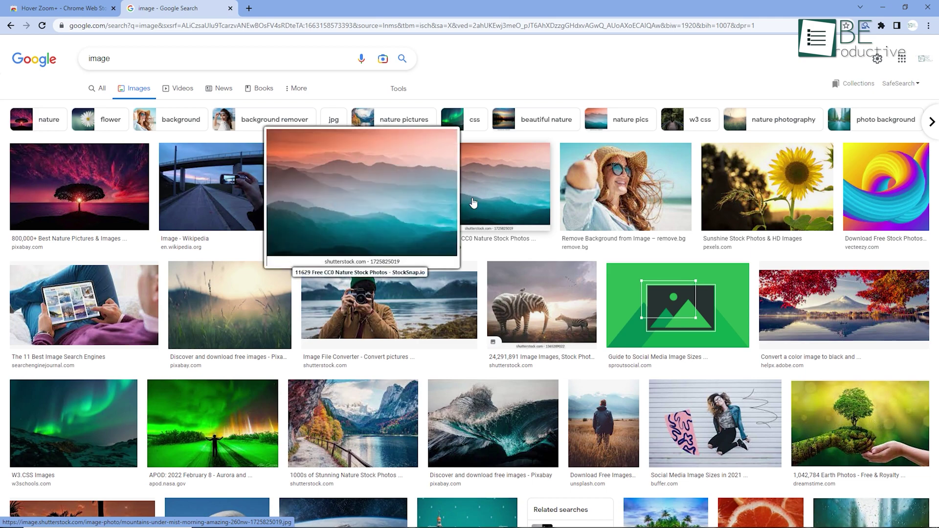
{"action": "mouse_move", "coordinate": [504, 290]}
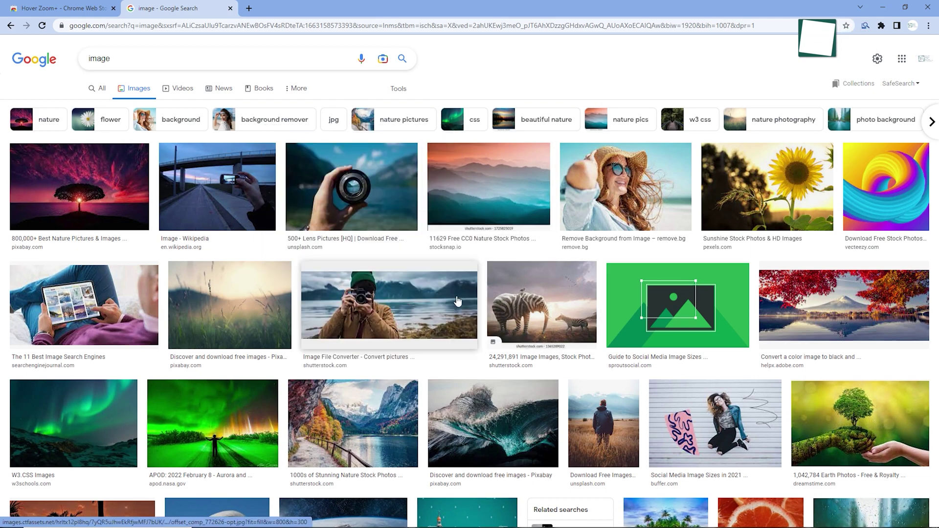
{"action": "mouse_move", "coordinate": [318, 305]}
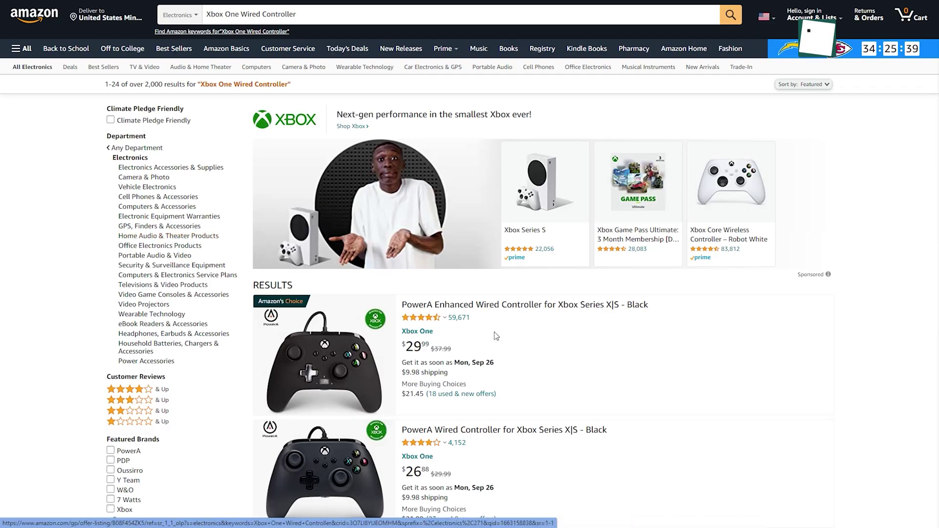
{"action": "left_click", "coordinate": [493, 306]}
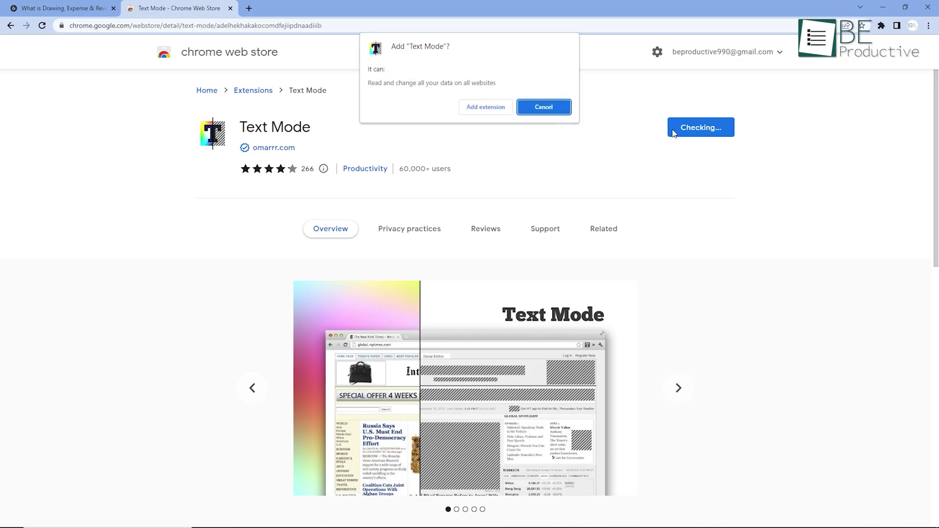
Install Text Mode, turn it on for the guru99 article, and pick the striped image-replacement pattern
{"action": "left_click", "coordinate": [486, 108]}
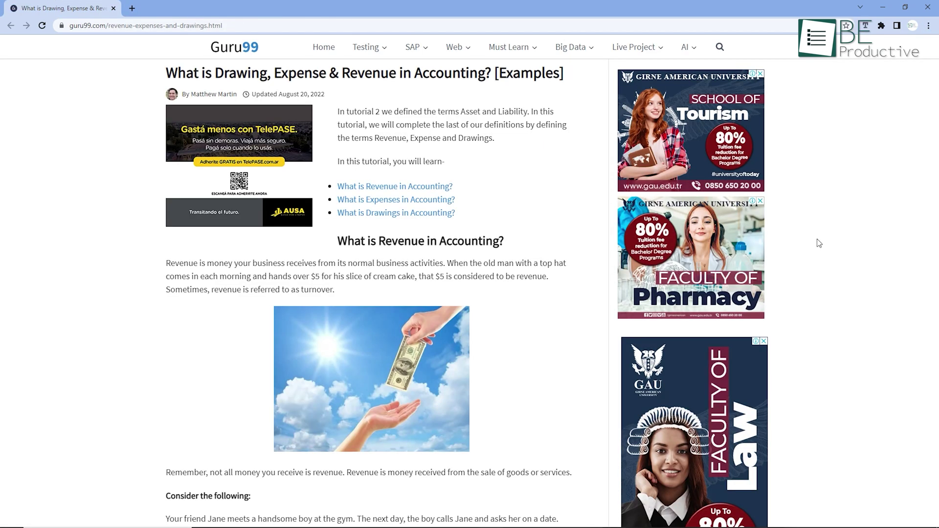
{"action": "left_click", "coordinate": [865, 27]}
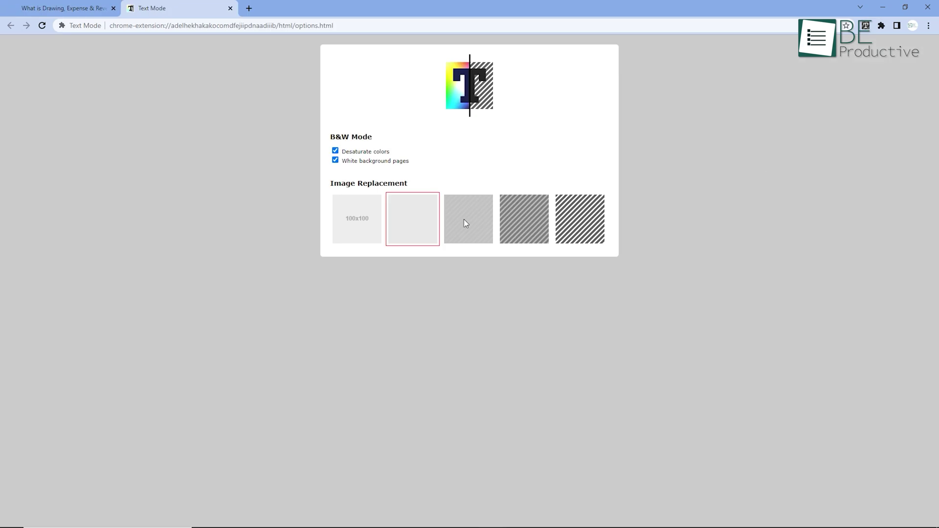
{"action": "left_click", "coordinate": [475, 218]}
{"action": "left_click", "coordinate": [524, 221]}
Turn Text Mode on for the MakeUseOf article so images show as grey hatched boxes
{"action": "key", "text": "ctrl+shift+Tab"}
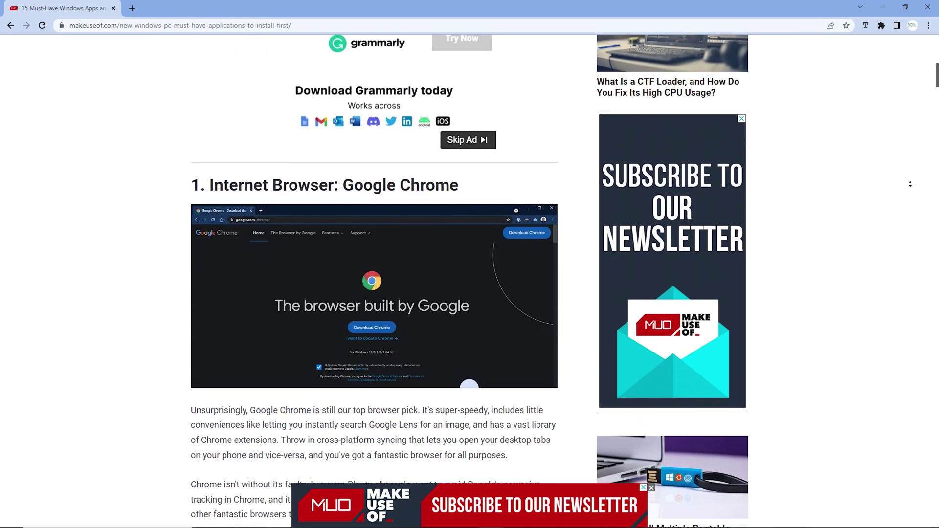
{"action": "middle_click", "coordinate": [914, 187]}
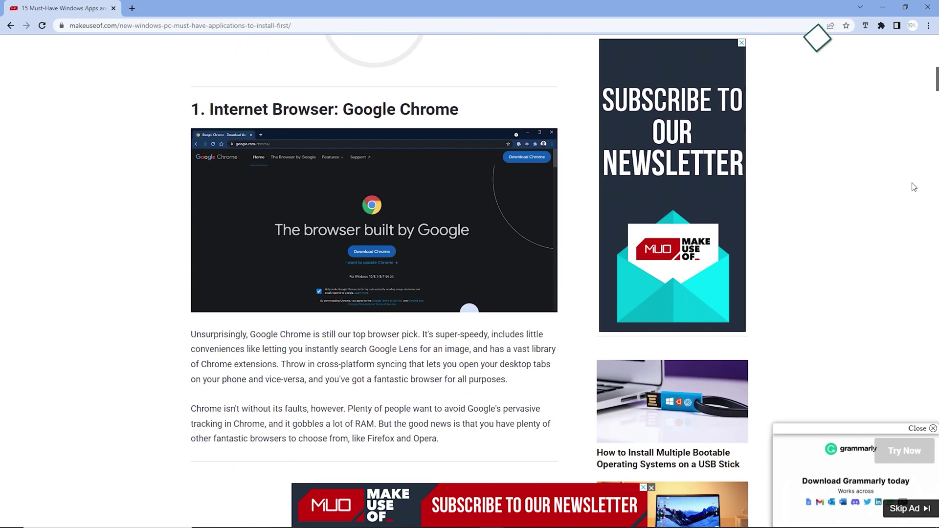
{"action": "left_click", "coordinate": [866, 25]}
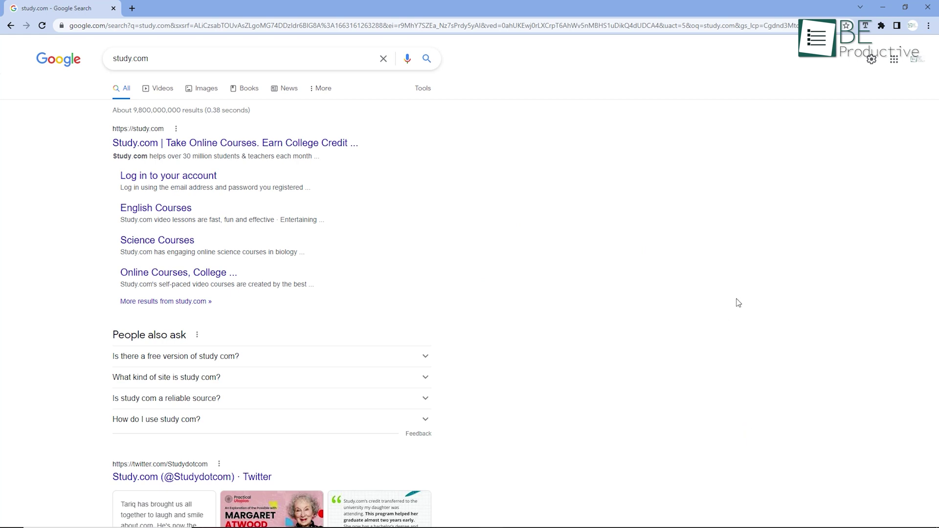
Use Dark Reader's site toggle to darken Study.com and then the Wikipedia Atlas article
{"action": "left_click", "coordinate": [873, 60]}
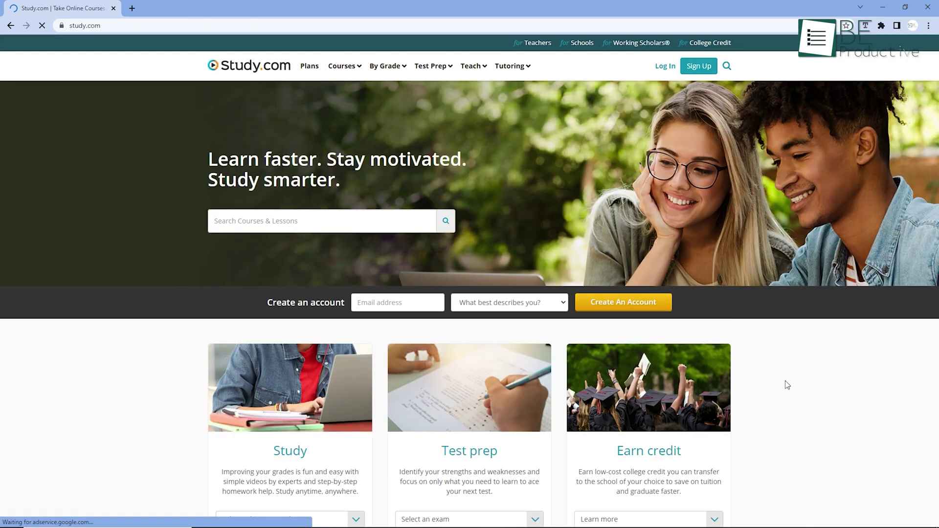
{"action": "scroll", "coordinate": [807, 382], "scroll_direction": "down", "scroll_amount": 9}
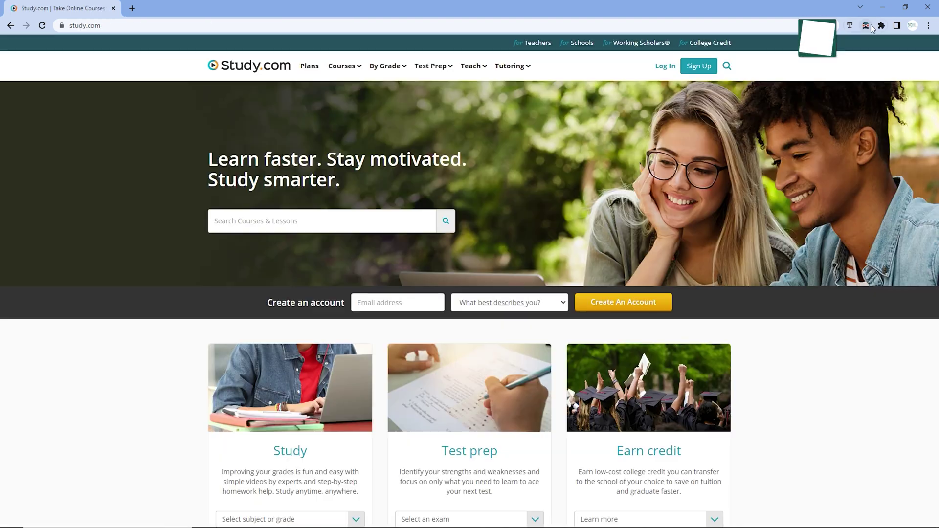
{"action": "left_click", "coordinate": [866, 25]}
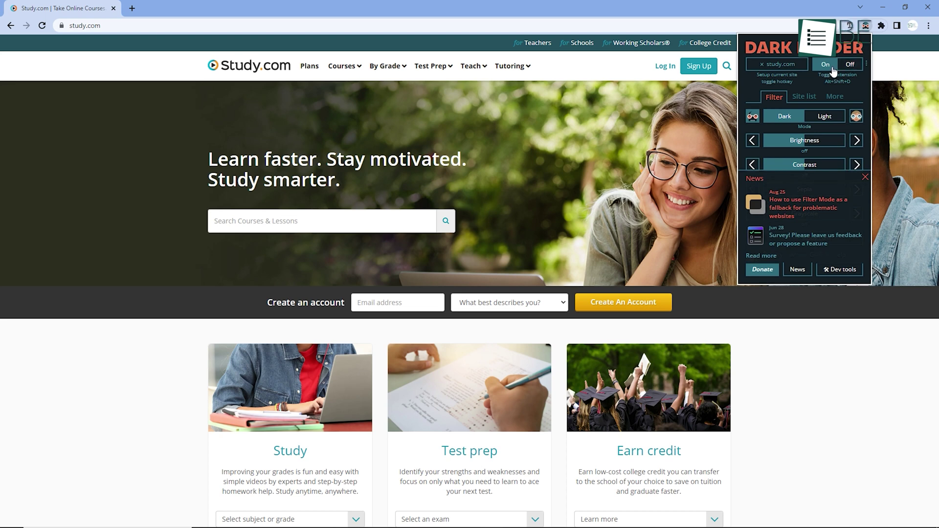
{"action": "left_click", "coordinate": [773, 65]}
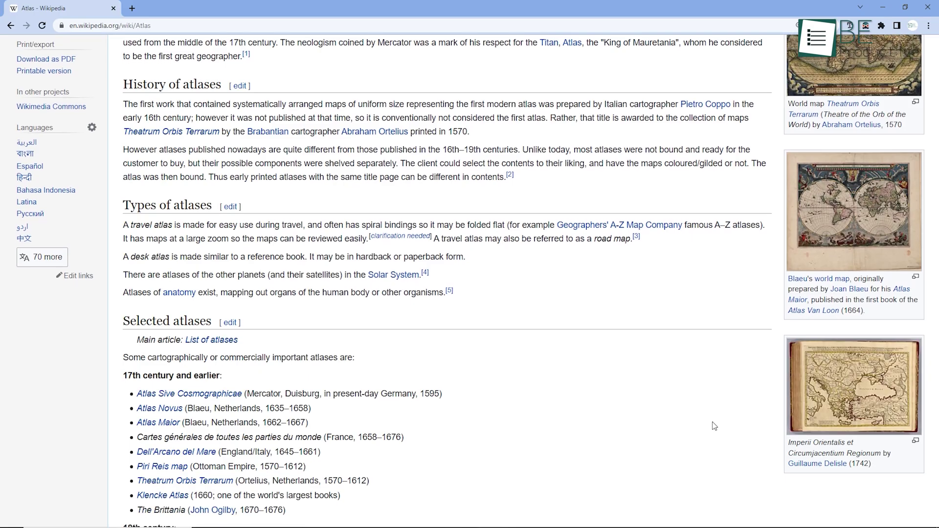
{"action": "left_click", "coordinate": [865, 25]}
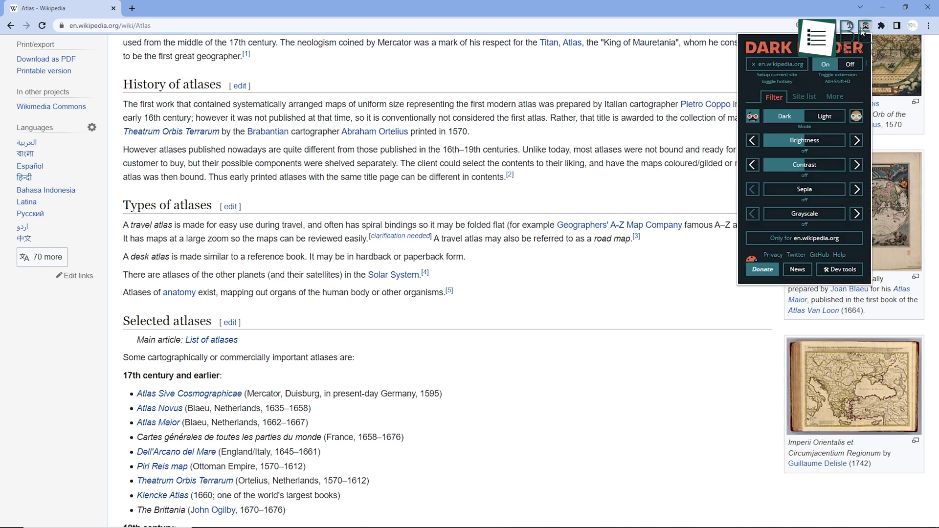
{"action": "left_click", "coordinate": [784, 66]}
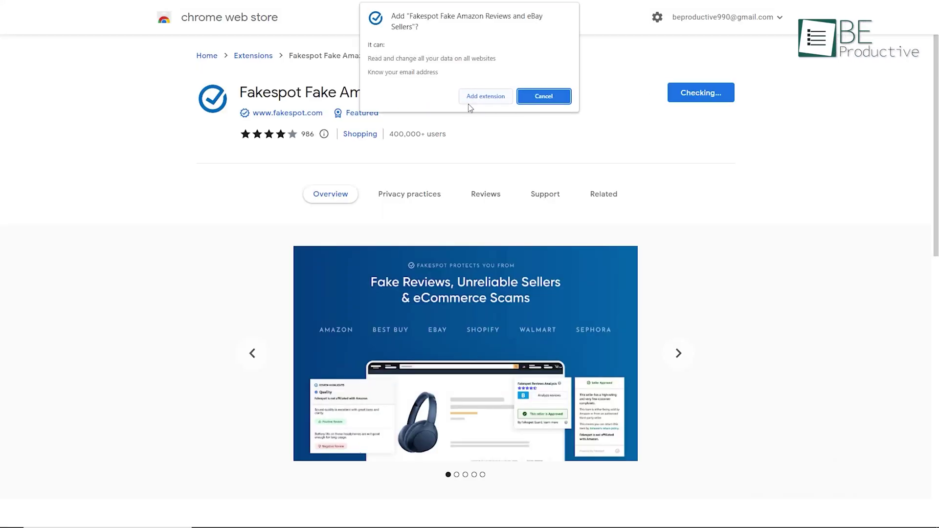
Install Fakespot and open its analysis of the Dell Inspiron 3583 Amazon listing
{"action": "left_click", "coordinate": [470, 100]}
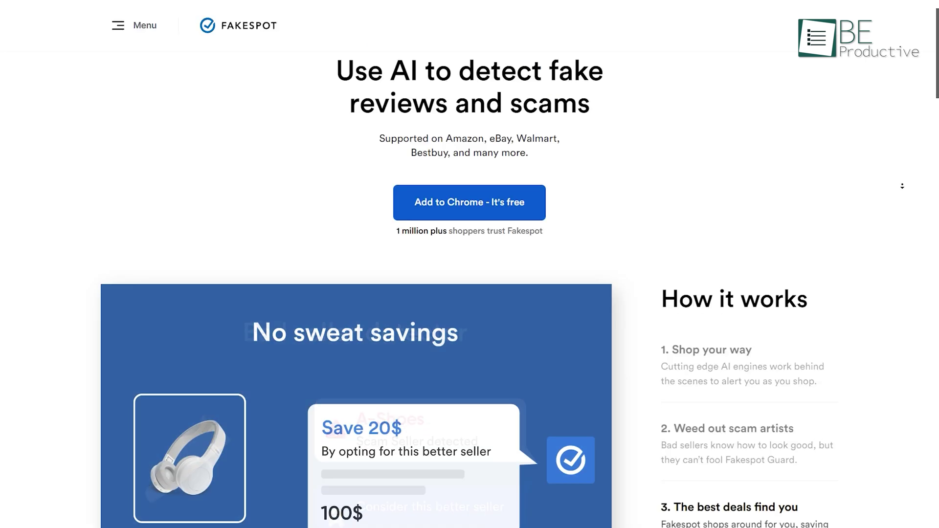
{"action": "middle_click", "coordinate": [903, 186]}
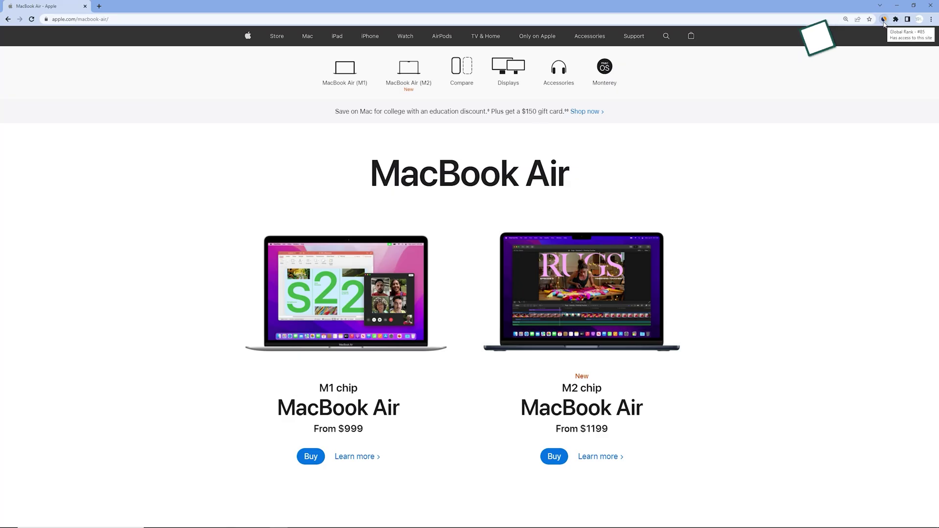
View Similarweb traffic stats for apple.com, then mailchimp.com (global rank #1,774, 21.50M monthly visits)
{"action": "left_click", "coordinate": [885, 22]}
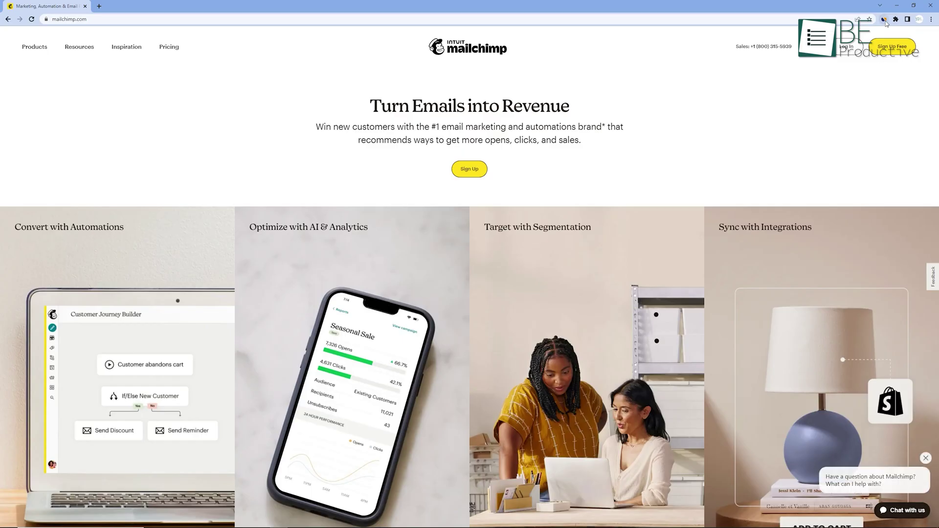
{"action": "left_click", "coordinate": [885, 21]}
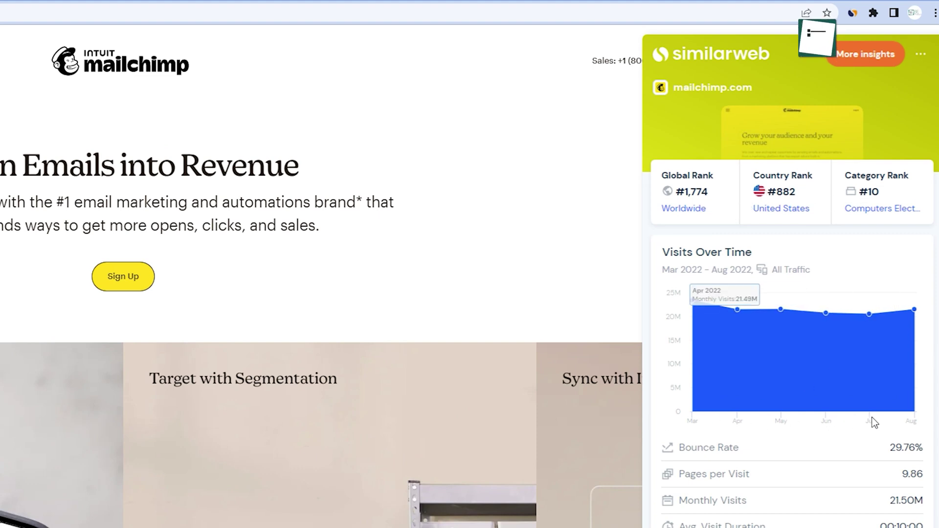
{"action": "scroll", "coordinate": [791, 281], "scroll_direction": "down", "scroll_amount": 5}
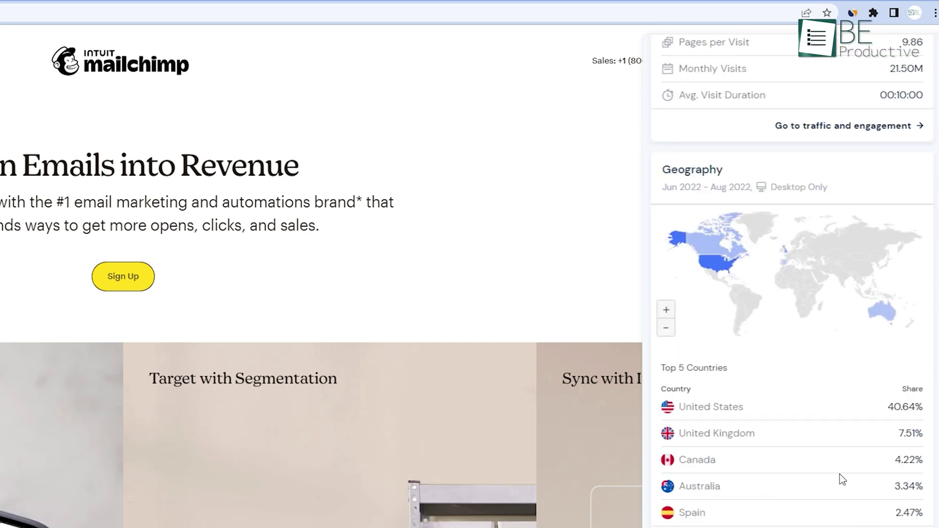